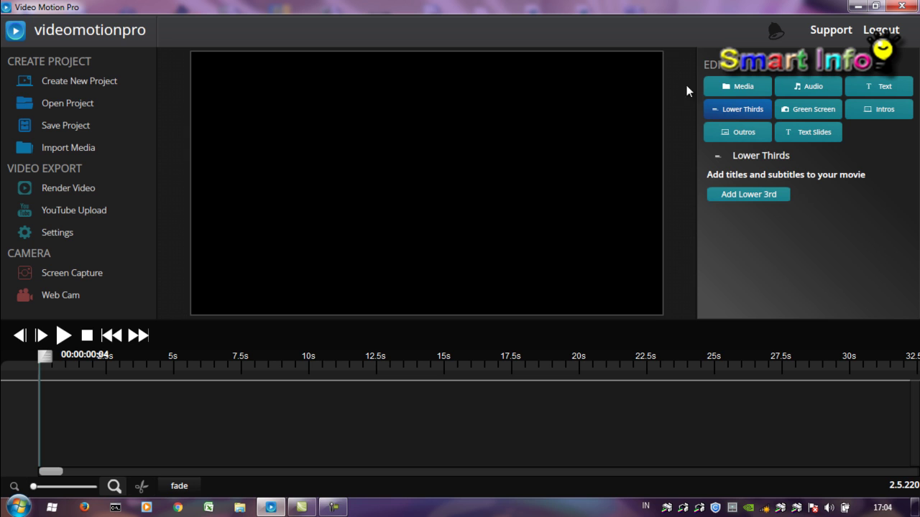
- Import the video 3 Dimensi Adobe Ilsutrator.mp4 into the project media and place it at the start of the timeline
left_click(749, 82)
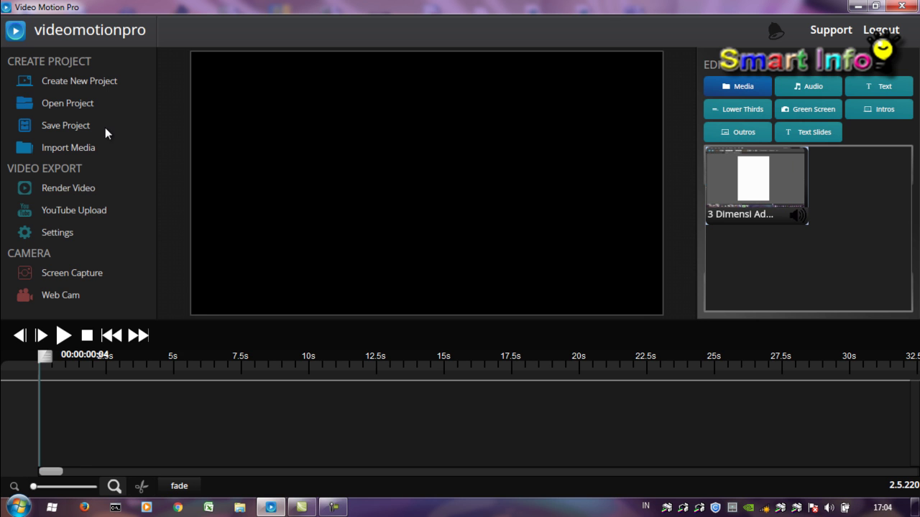
left_click(79, 145)
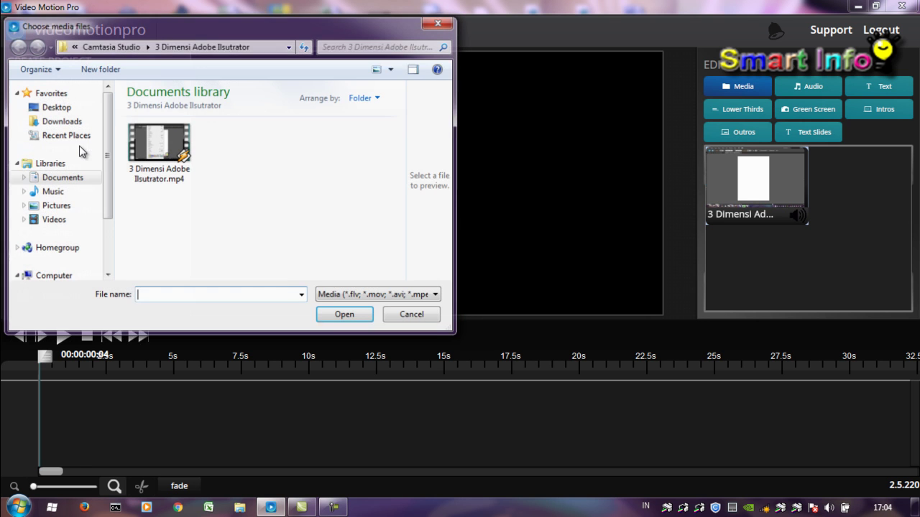
left_click(159, 158)
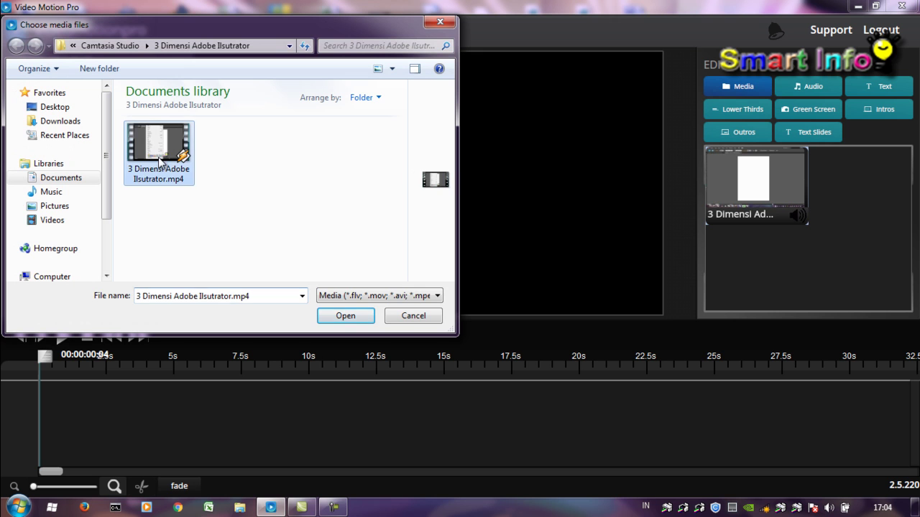
left_click(345, 318)
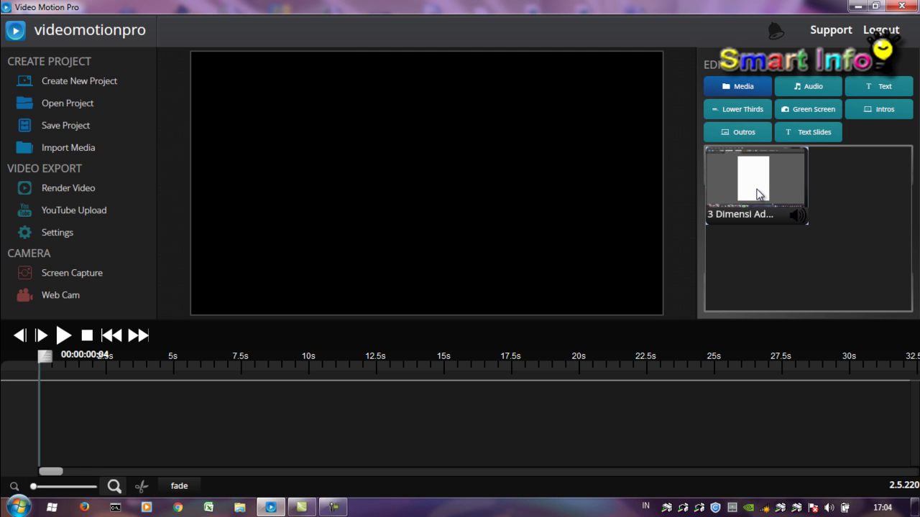
left_click_drag(756, 188, 92, 415)
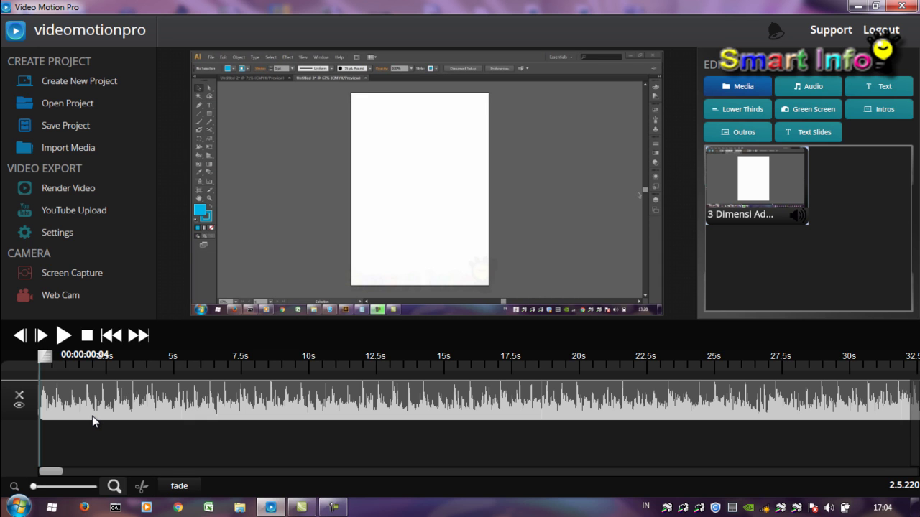
- Start a new lower third, preview Retro Lower Third 5 and 6 and Modern Lower Third 1, and choose Minimal Lower Third Blue 4
left_click(718, 114)
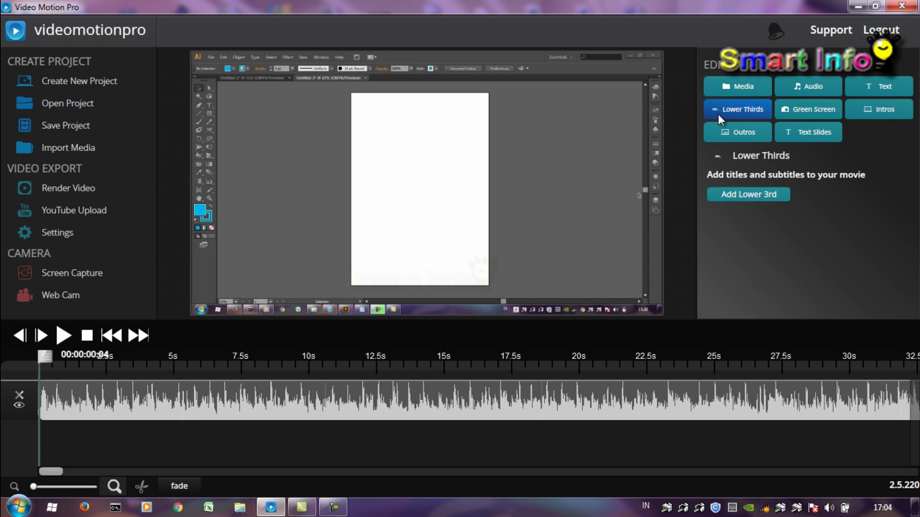
left_click(736, 195)
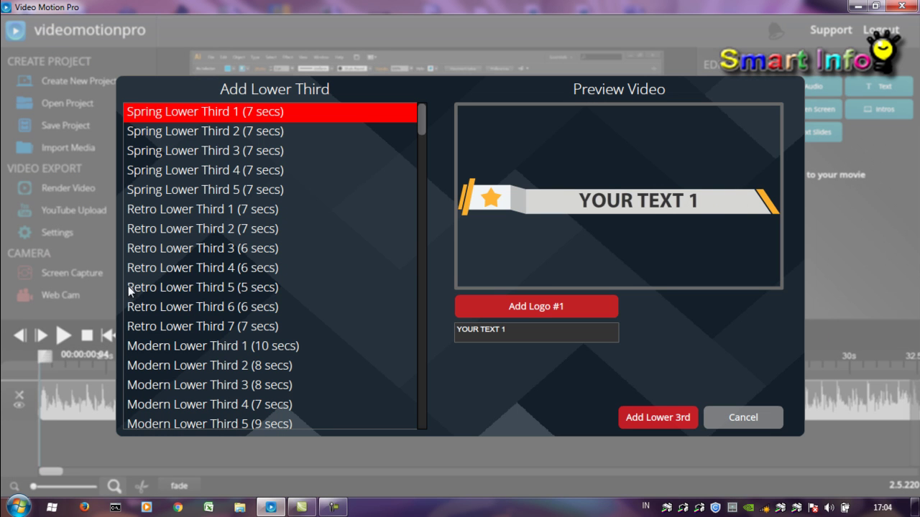
left_click(156, 288)
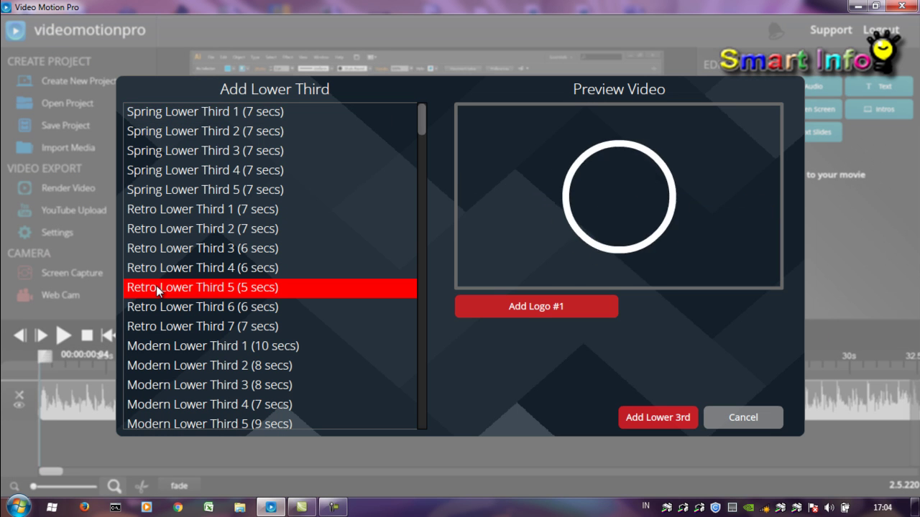
left_click(180, 313)
left_click(212, 348)
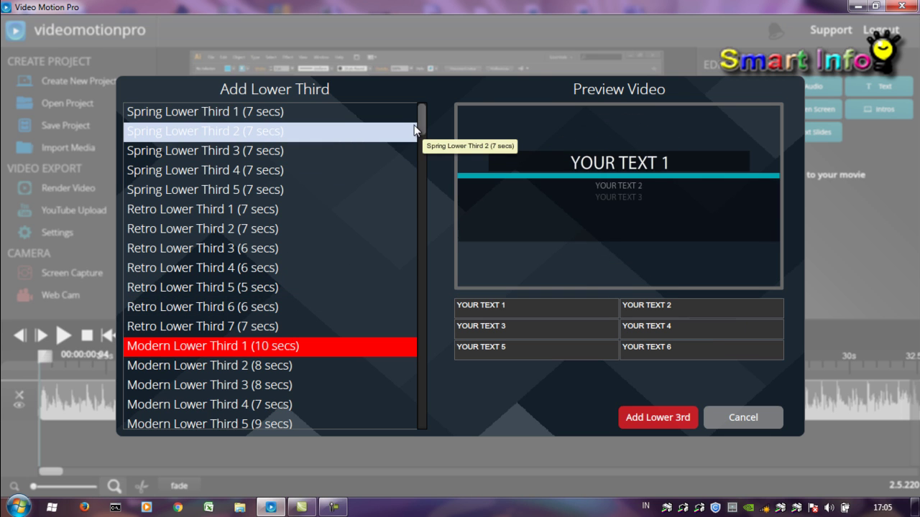
left_click_drag(419, 126, 419, 245)
left_click(239, 245)
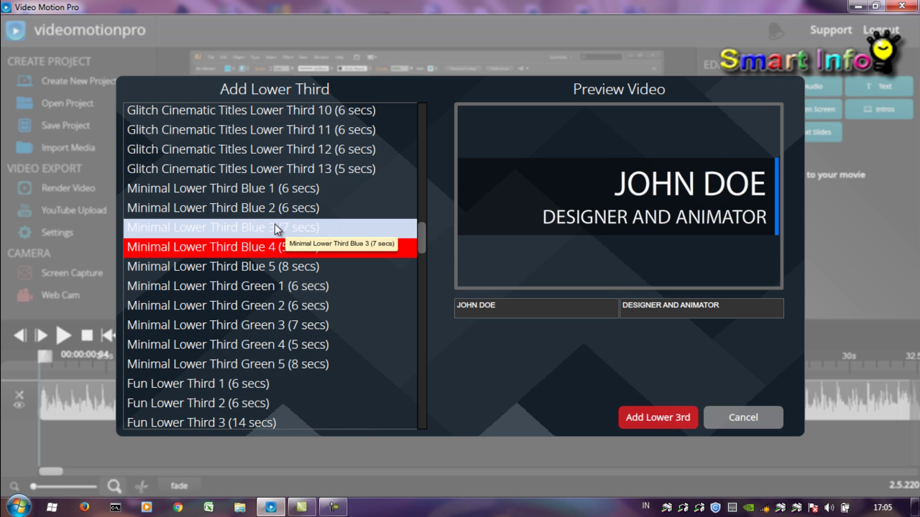
- Replace the first text line of the lower third with "Belajar Adobe"
left_click(507, 305)
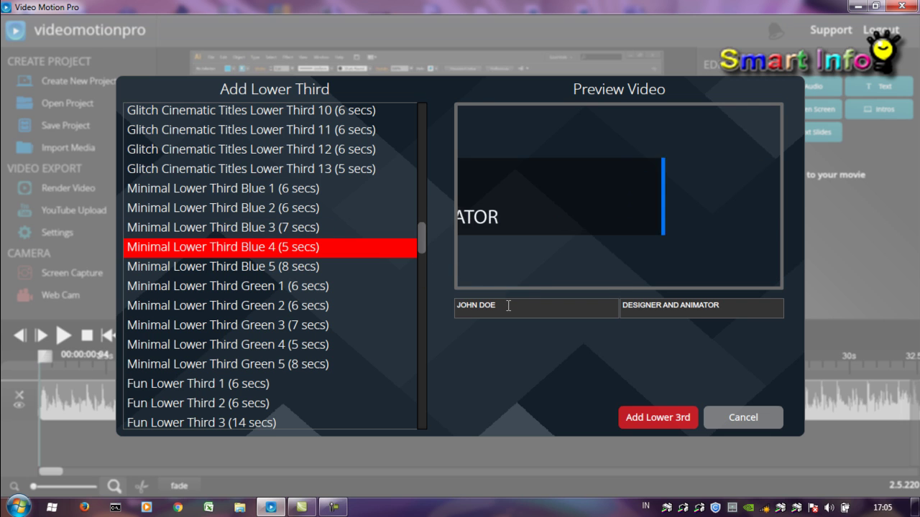
double_click(508, 305)
key("BackSpace")
key("BackSpace")
key("BackSpace")
key("BackSpace")
key("BackSpace")
key("BackSpace")
type("Belajar Adobe")
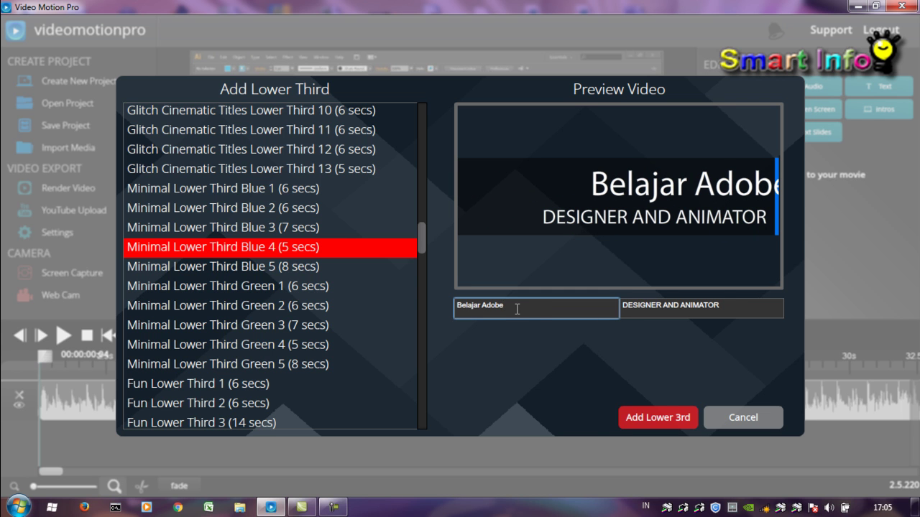
- Change the first text line of the lower third to "Adobe"
key("BackSpace")
key("BackSpace")
key("BackSpace")
key("BackSpace")
key("BackSpace")
key("BackSpace")
key("BackSpace")
key("BackSpace")
key("BackSpace")
key("BackSpace")
key("BackSpace")
key("BackSpace")
key("BackSpace")
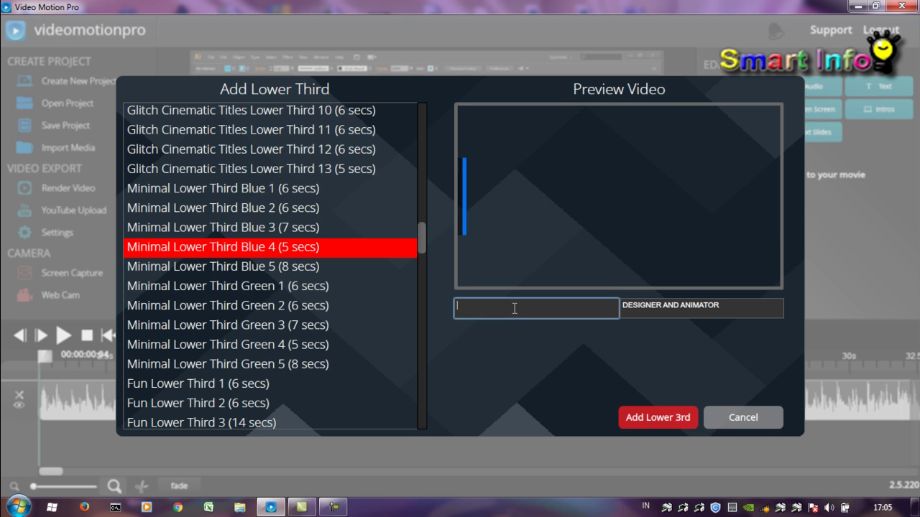
type("Adobe")
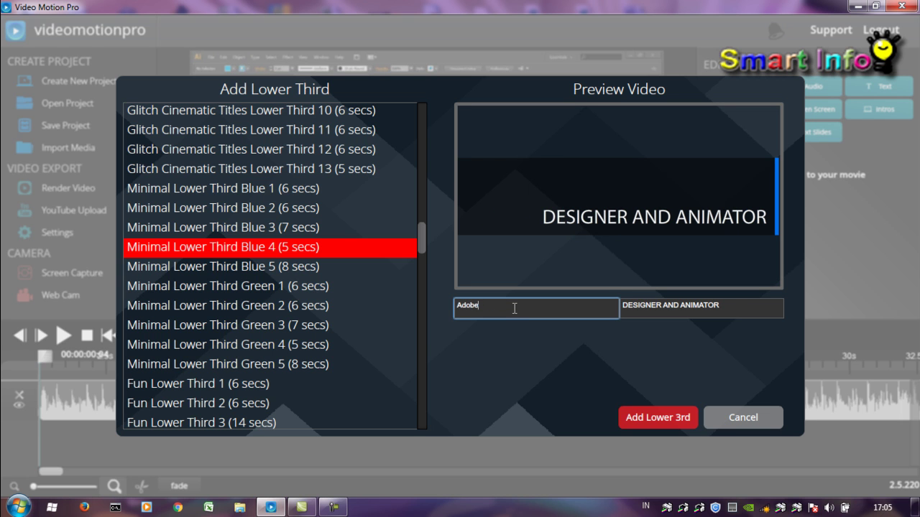
- Set the second text line to "Ilustrator" and add the lower third to the timeline
left_click_drag(736, 305, 549, 311)
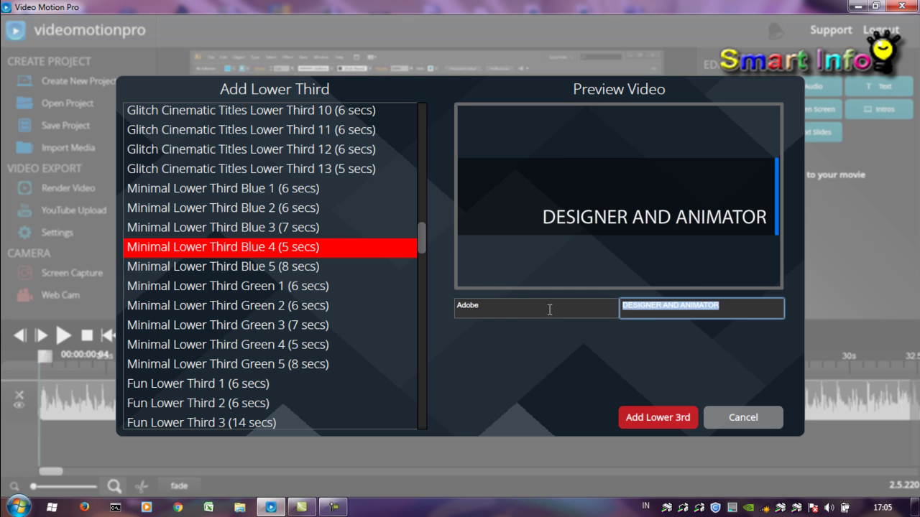
type("Ilu")
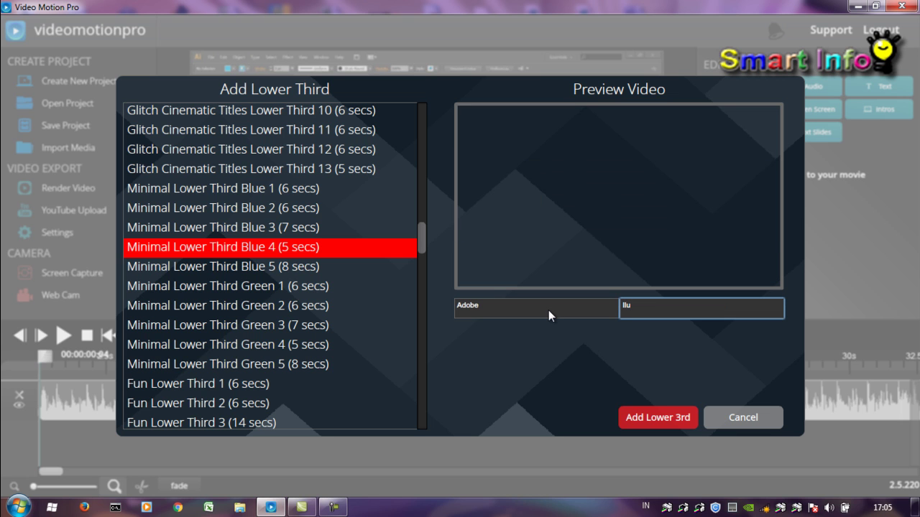
type("strator")
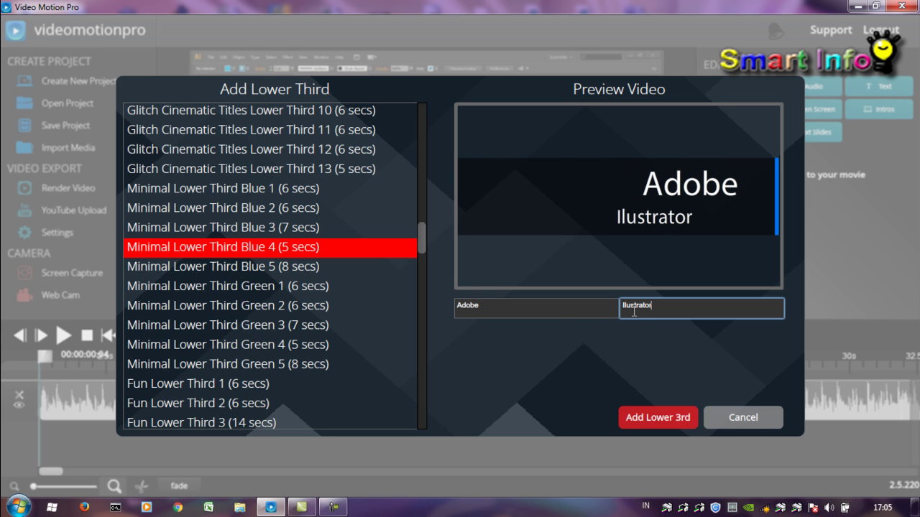
left_click(655, 416)
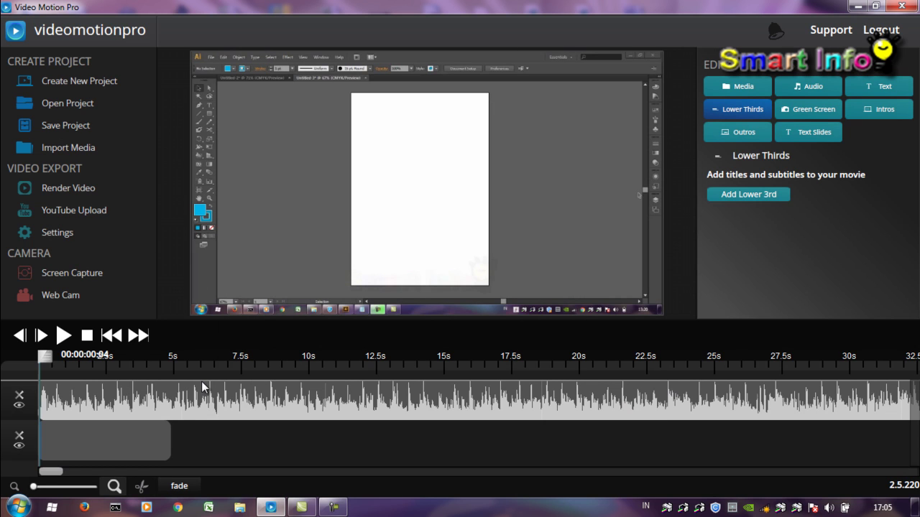
- Play the timeline briefly, return the playhead to the start, and move the lower third clip to the track above the video
left_click(63, 335)
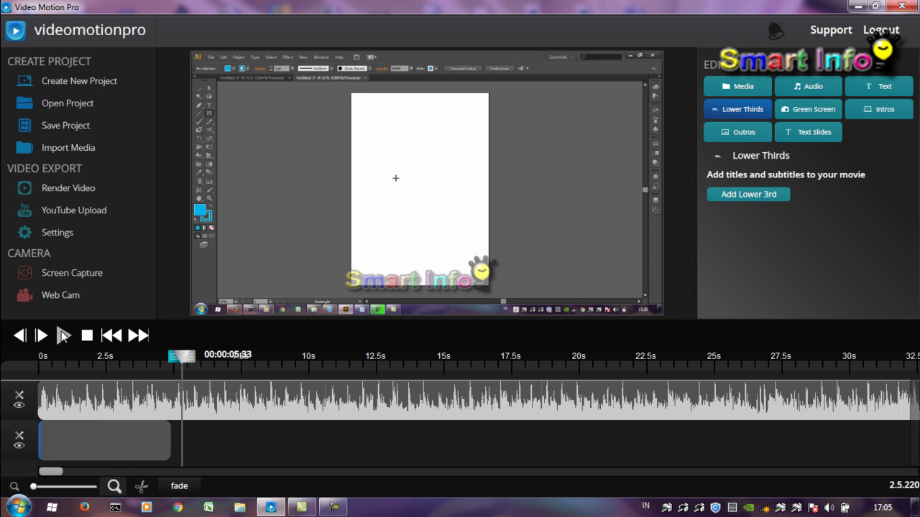
left_click_drag(178, 358, 33, 360)
left_click_drag(57, 430, 60, 384)
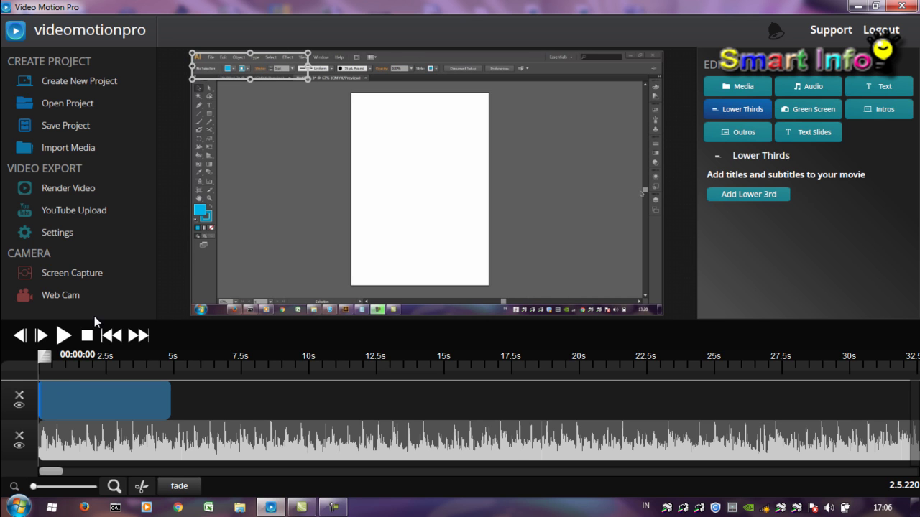
- Play the timeline from the start to check the lower third over the video, pausing at about 4.5 seconds
left_click(64, 336)
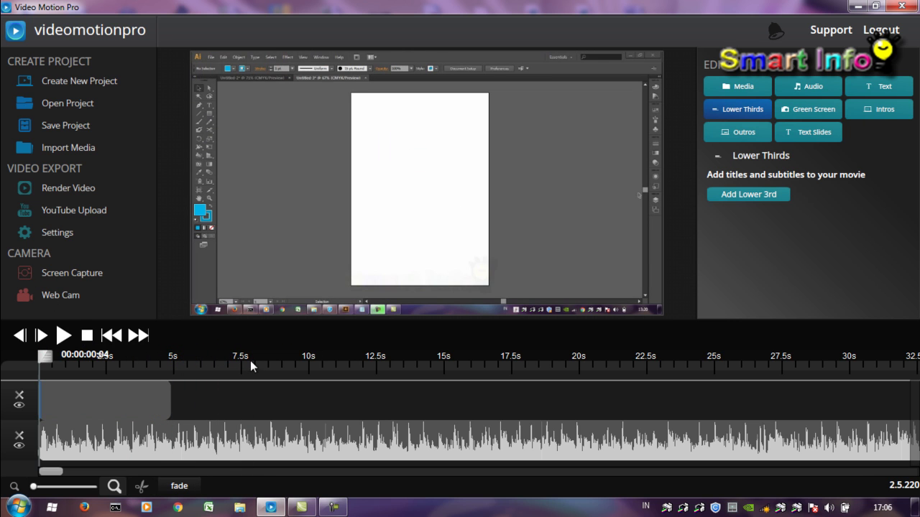
left_click(63, 345)
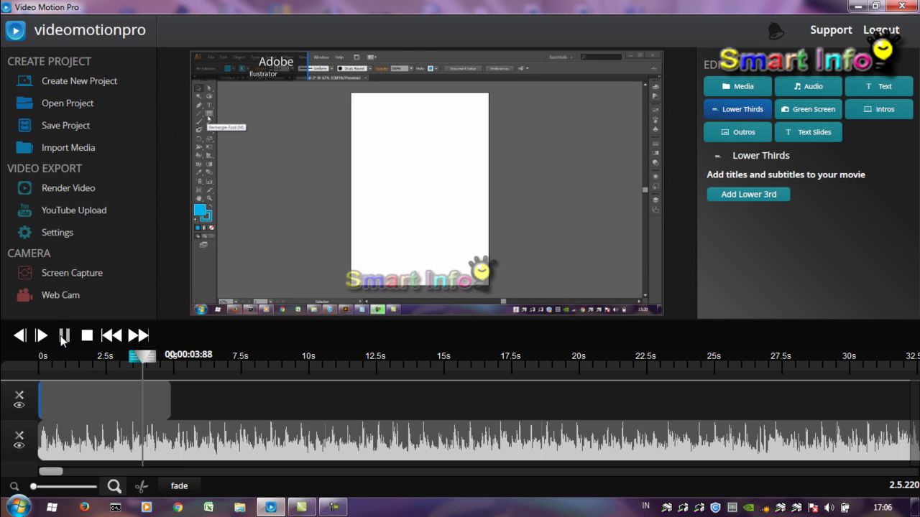
left_click(63, 344)
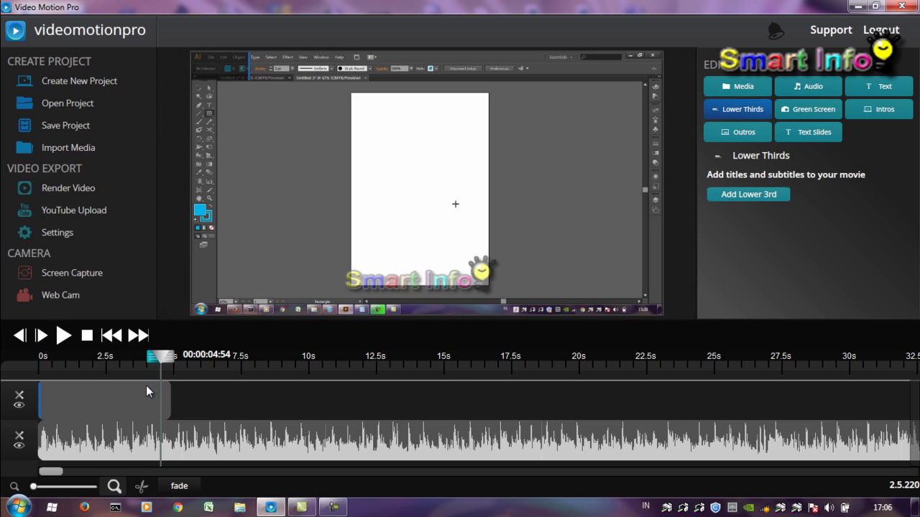
- Start another lower third, preview Green Neon Thin Lines 1 and 2 and Motion Block 10, and choose Simple Lower Thirds 2
left_click(764, 194)
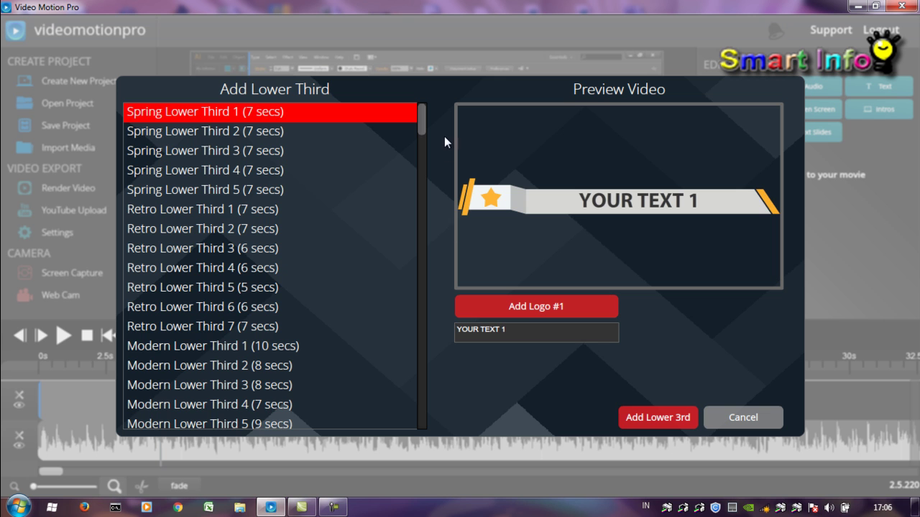
scroll(417, 117, "down", 5)
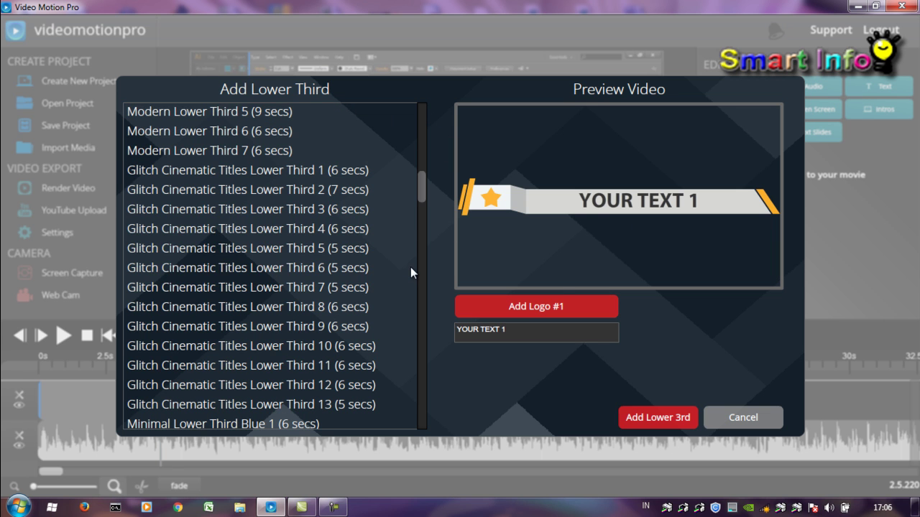
left_click_drag(423, 175, 421, 320)
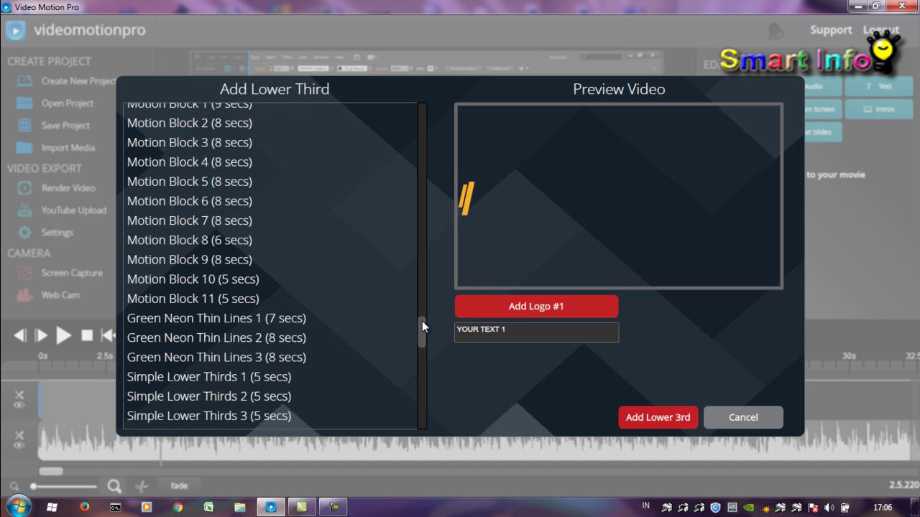
left_click(340, 322)
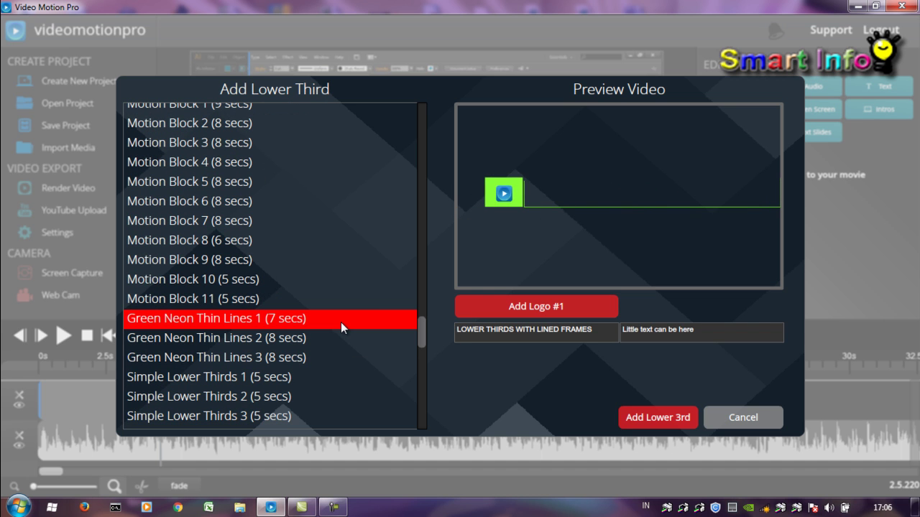
left_click(309, 340)
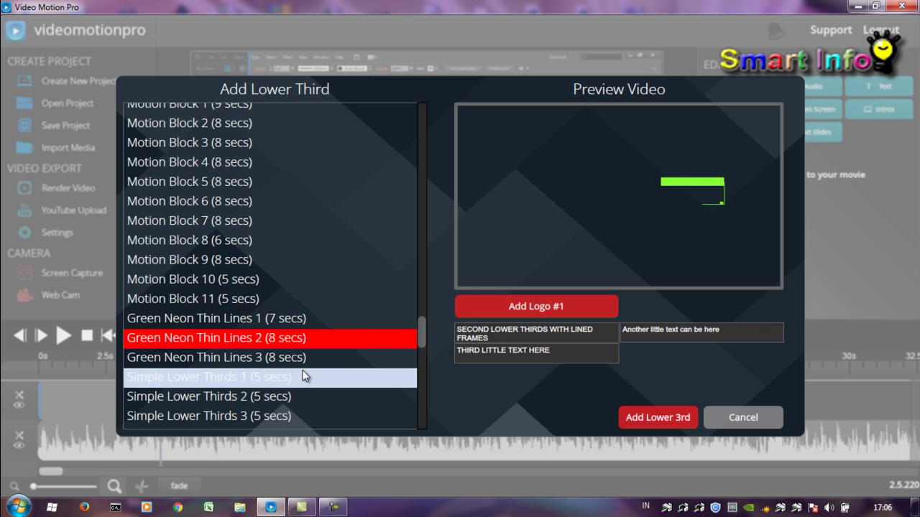
left_click(271, 289)
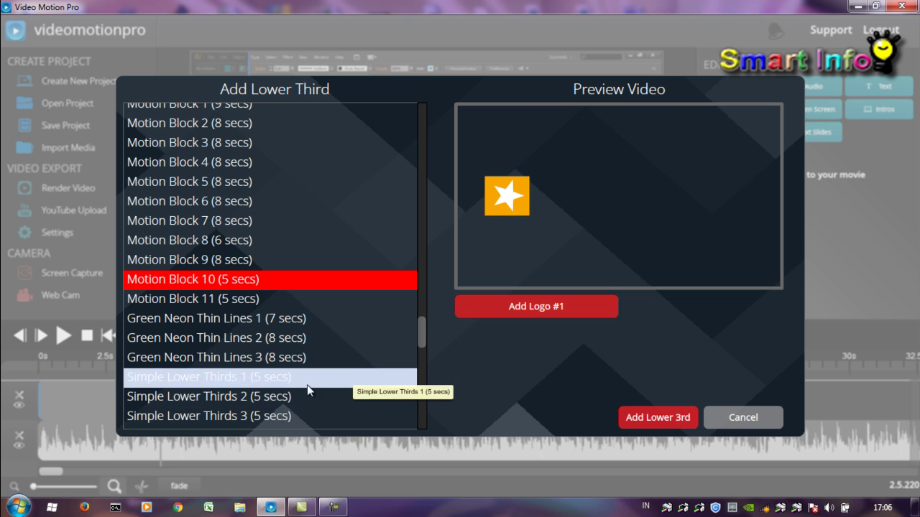
left_click(302, 403)
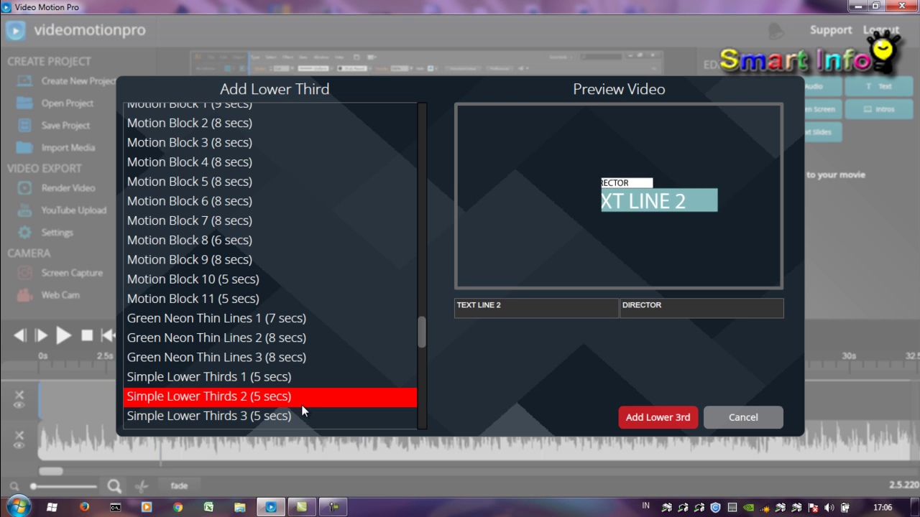
- Replace the first text line of the Simple Lower Thirds 2 title with "Belajar Adobe"
left_click(519, 304)
key("BackSpace")
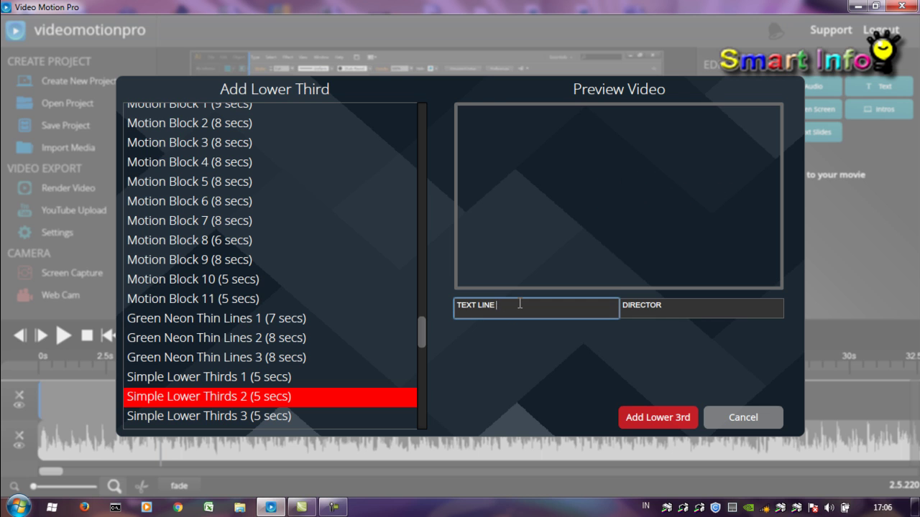
key("BackSpace")
key("BackSpace")
key("BackSpace")
key("BackSpace")
key("BackSpace")
key("BackSpace")
key("BackSpace")
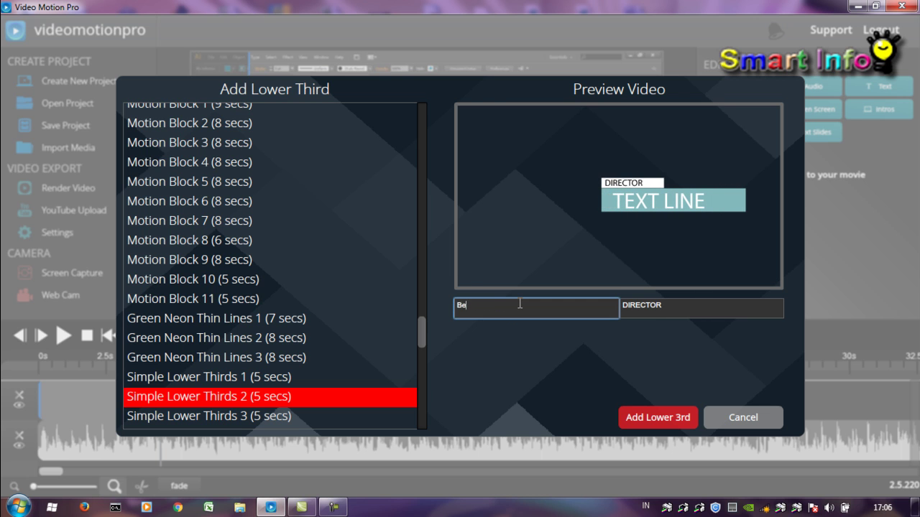
type("Belajar A")
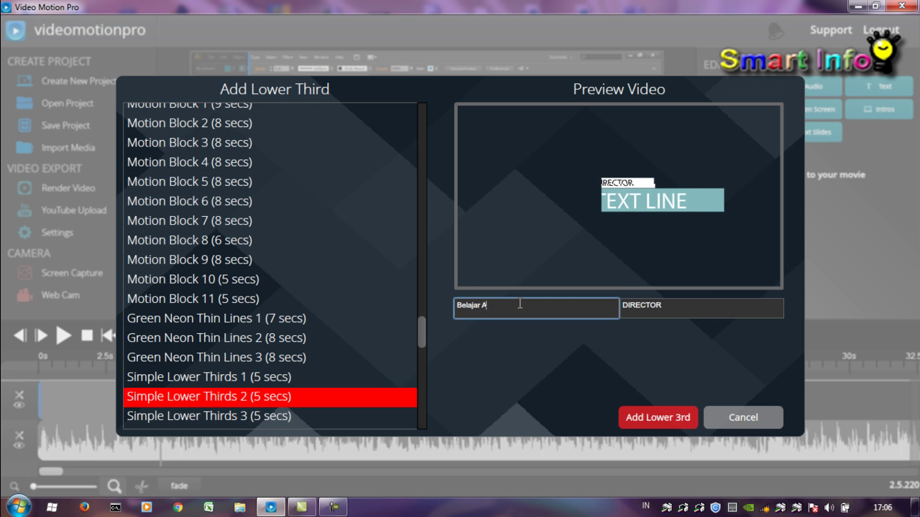
type("dobe")
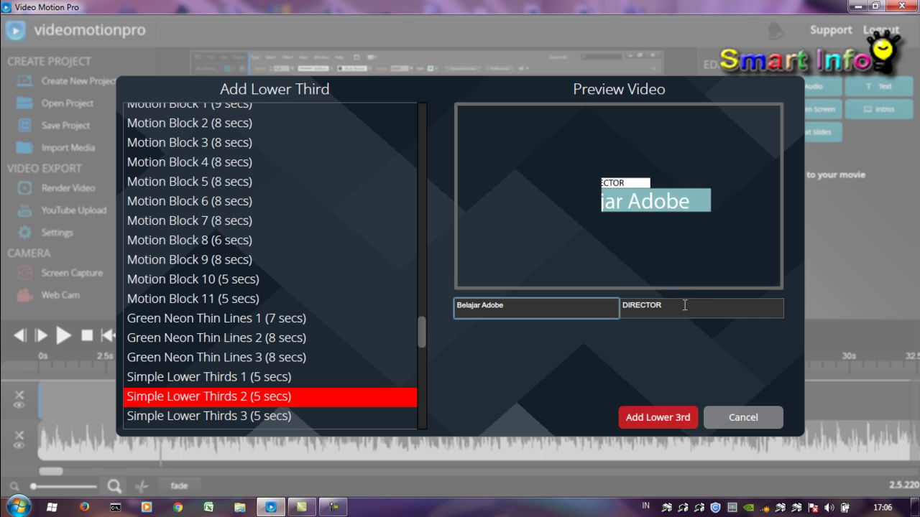
- Clear the first text line of the Simple Lower Thirds 2 title and replace its second line with "Belajar Adobe"
key("Tab")
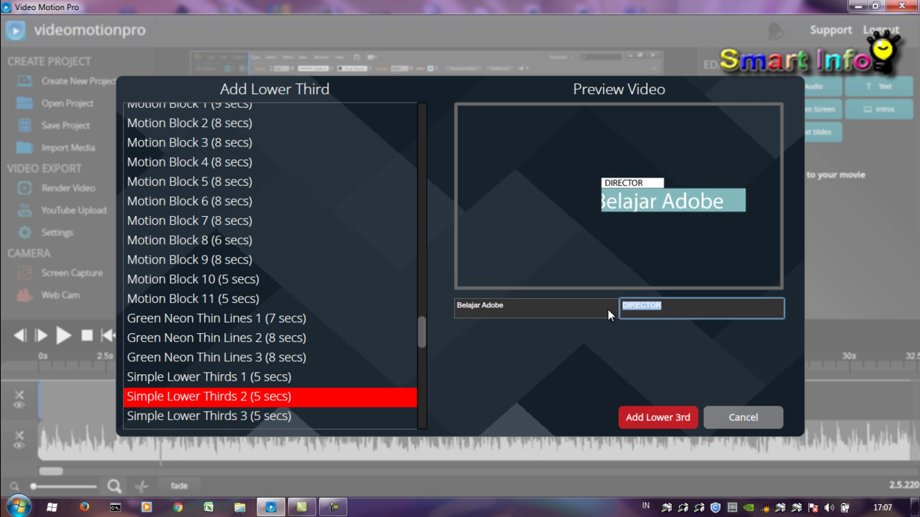
left_click(543, 305)
key("ctrl+a")
key("ctrl+c")
key("BackSpace")
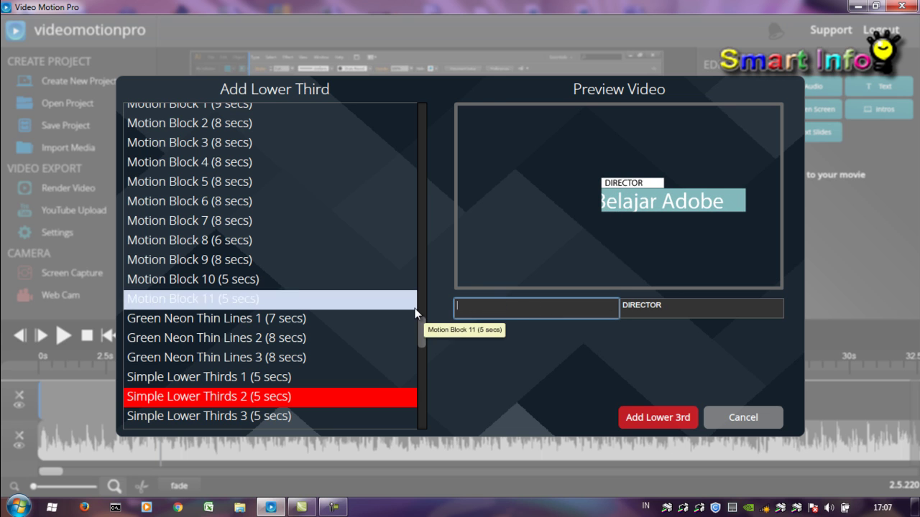
left_click(690, 310)
key("ctrl+a")
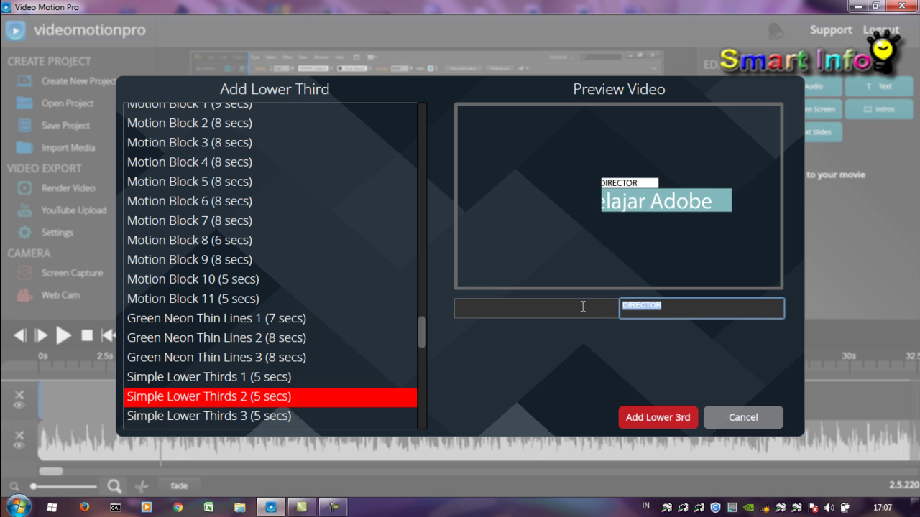
key("ctrl+v")
- Set the Simple Lower Thirds 2 text lines to "Belajar Adobe" and "Cepat dan Mudah"
left_click(573, 305)
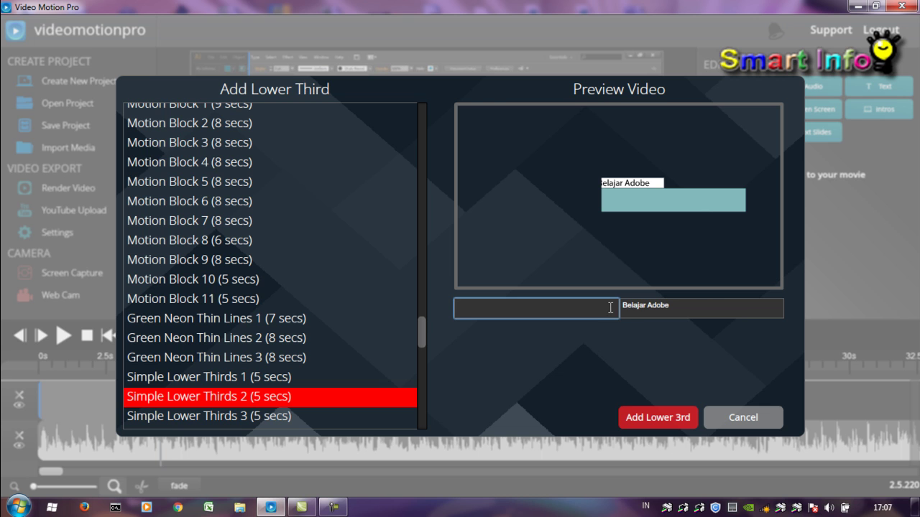
type("e")
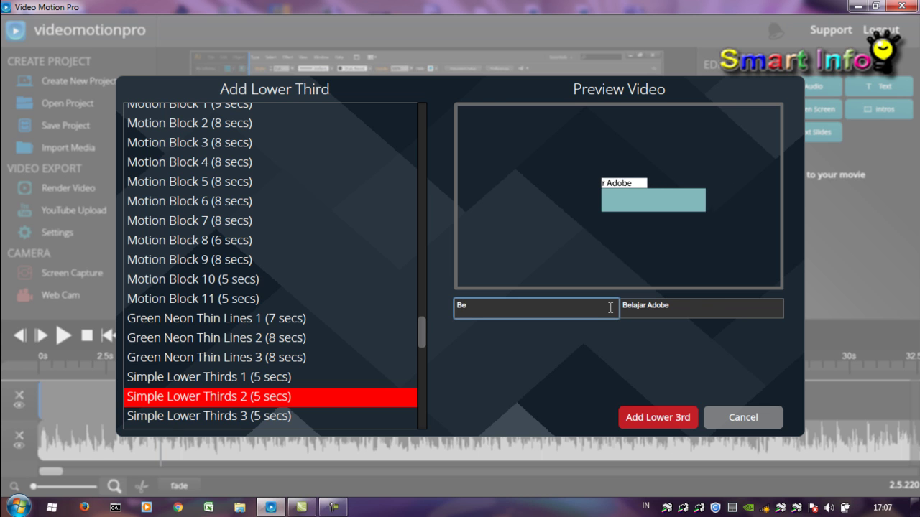
type("lajar Adobe")
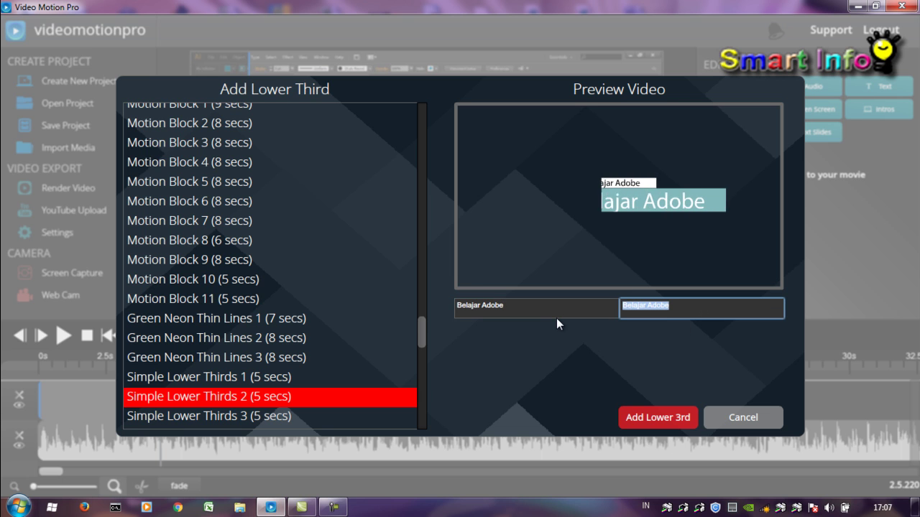
type("C")
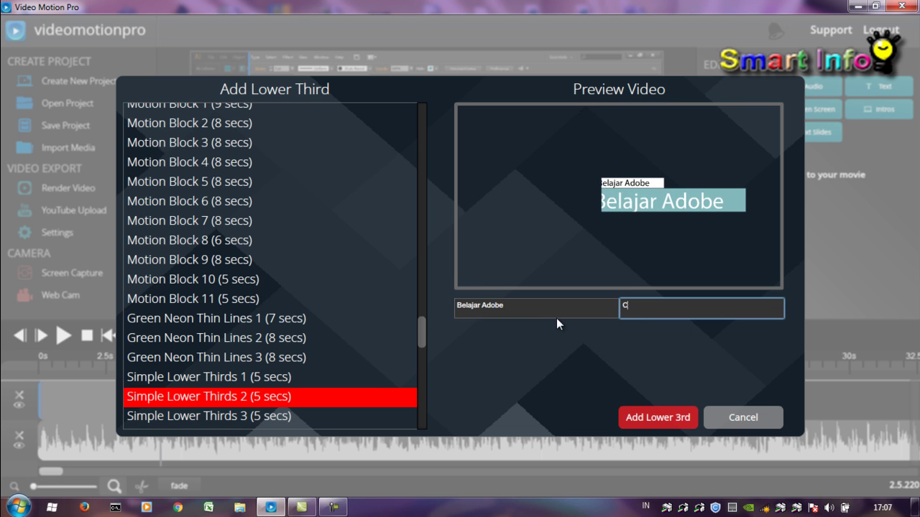
type("epat d")
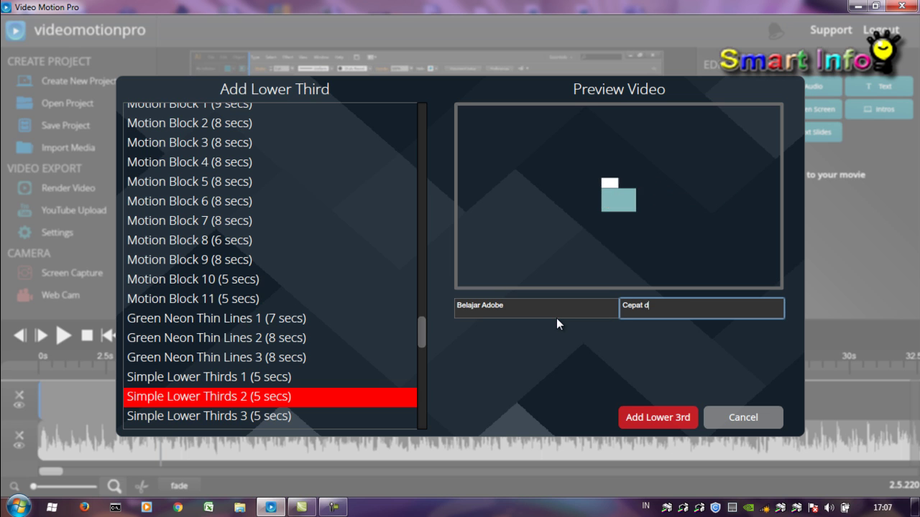
type("an Mudah")
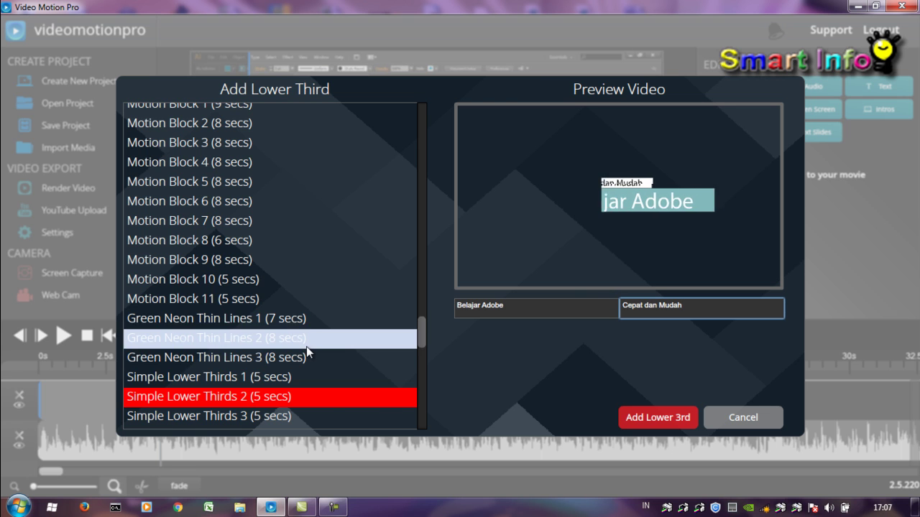
- Choose Simple Lower Thirds 1 as the template and replace its first text line with "Belajar Adobe"
left_click(273, 378)
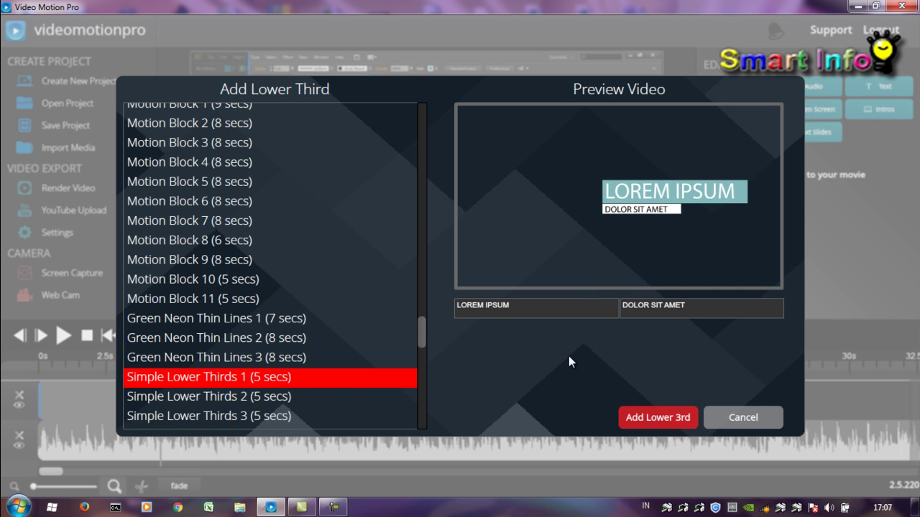
double_click(557, 311)
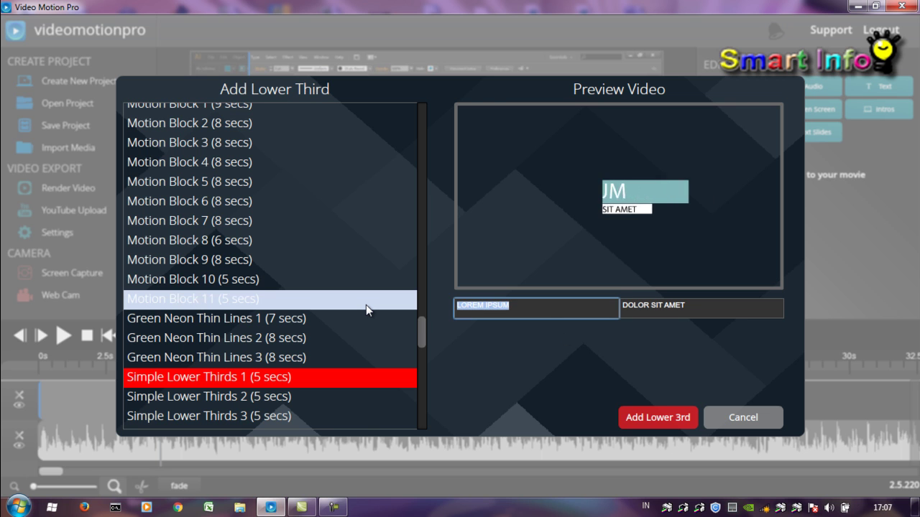
type("Bela")
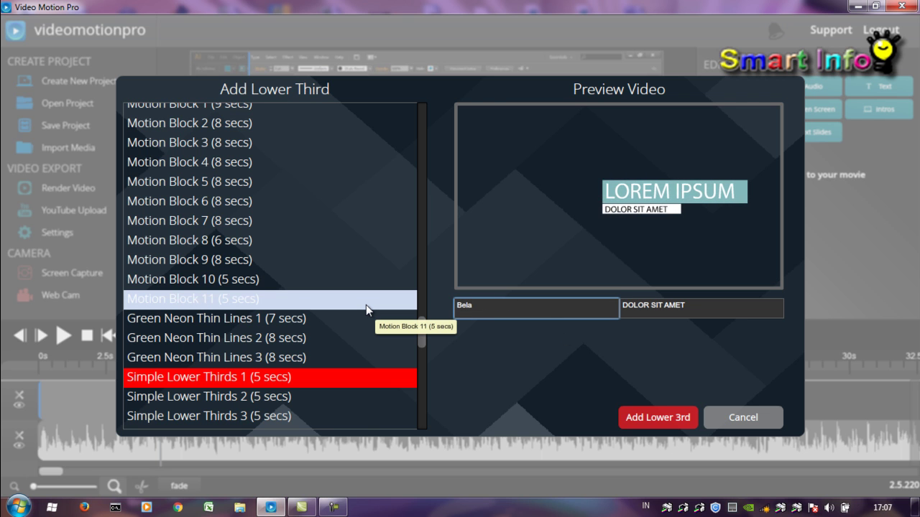
type("jar A")
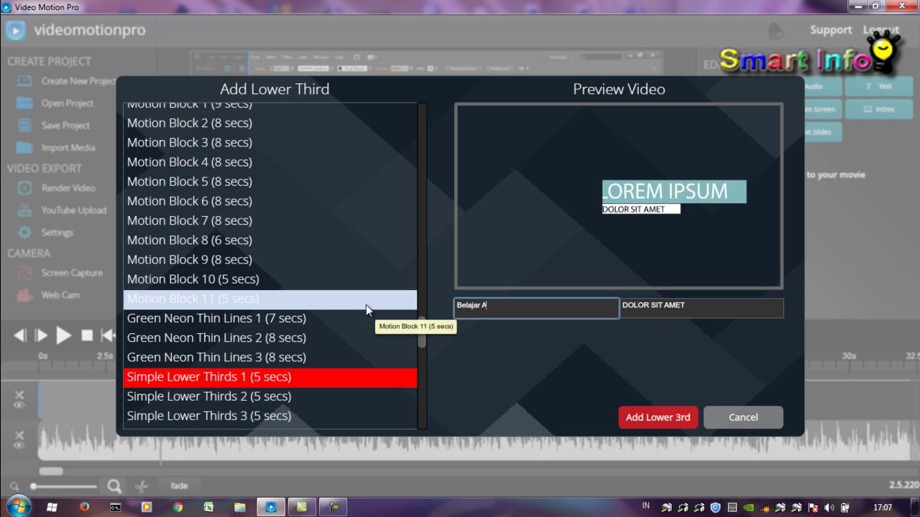
type("dobe")
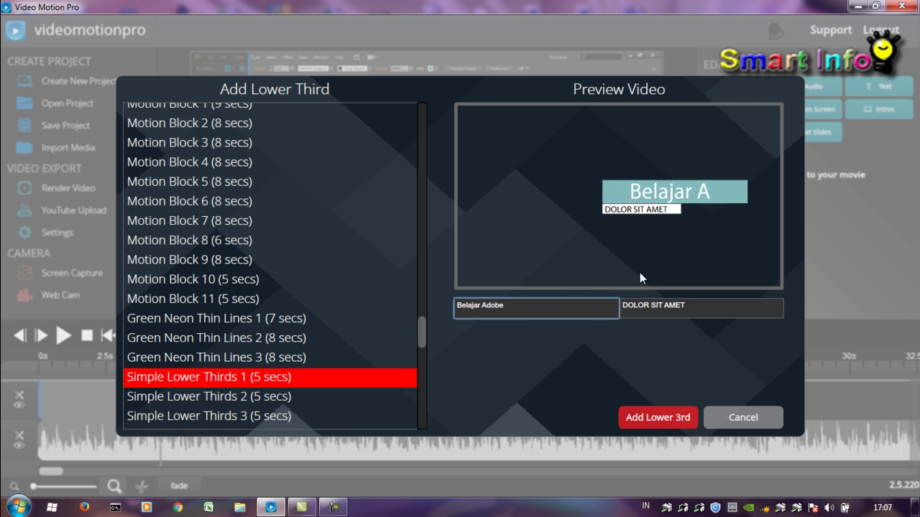
- Replace the second text line with "Cepat dan Mudah" and add the lower third to the timeline
left_click(689, 304)
left_click_drag(689, 304, 536, 309)
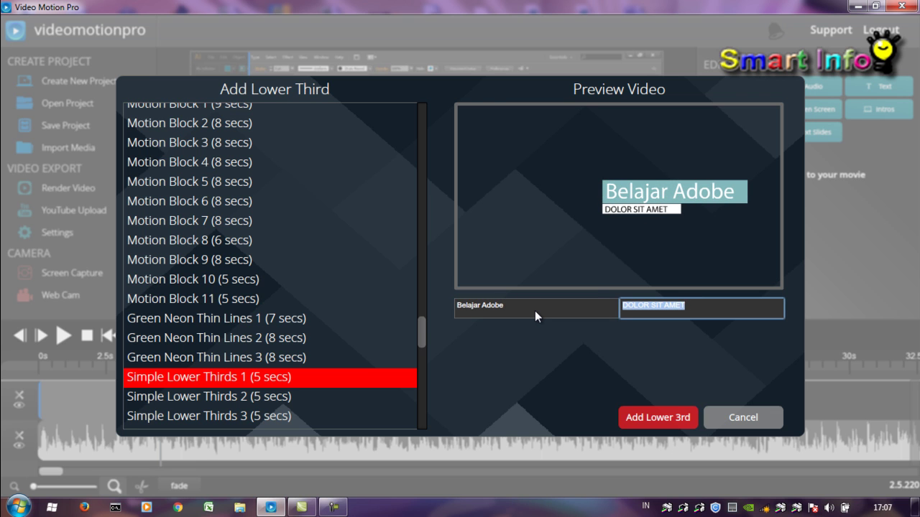
type("Cepat ")
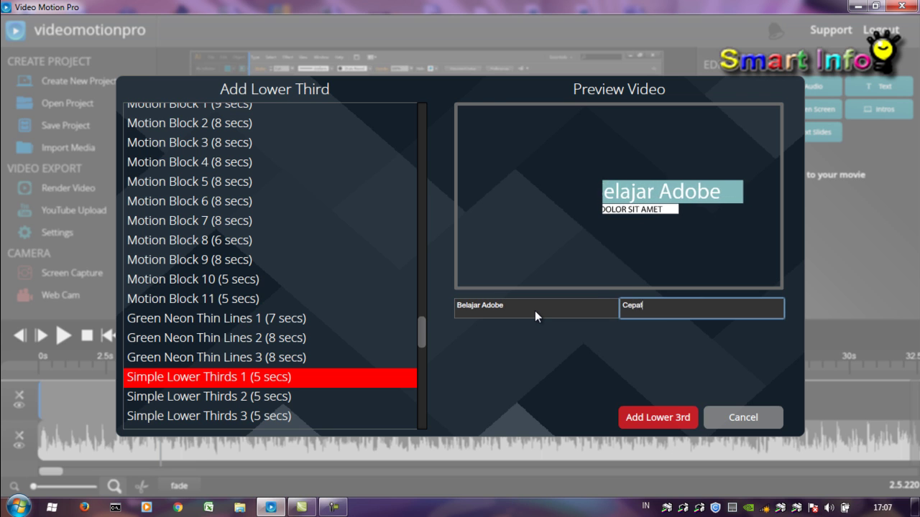
type("dan Mudah")
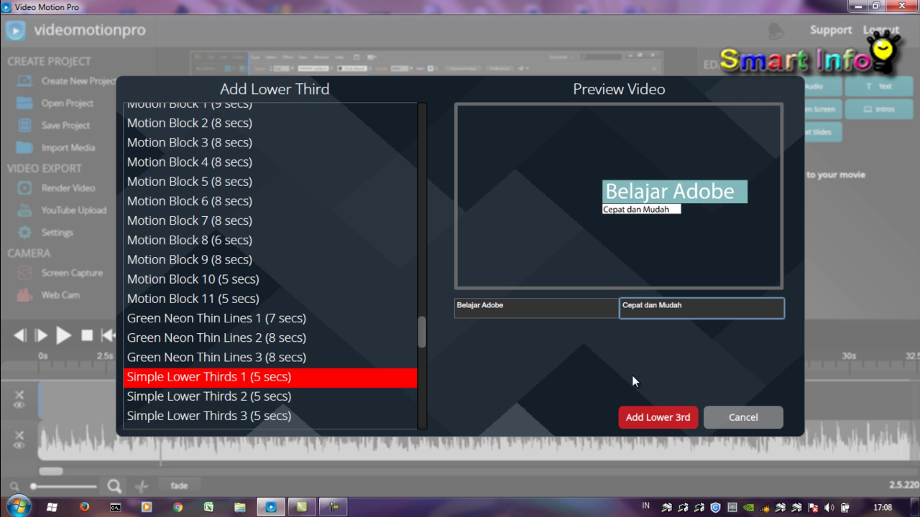
left_click(637, 416)
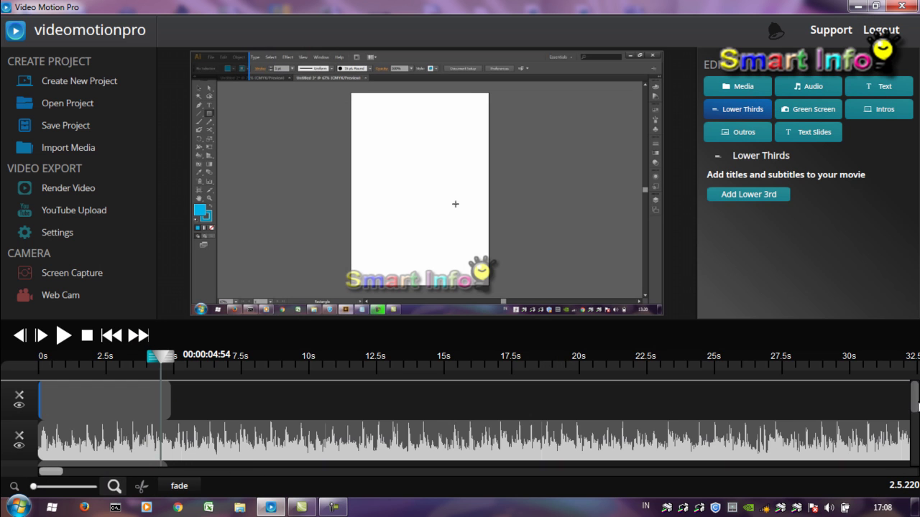
- Examine the timeline tracks to locate the newly added lower third and identify the old one above the video
scroll(916, 399, "down", 3)
scroll(915, 403, "down", 2)
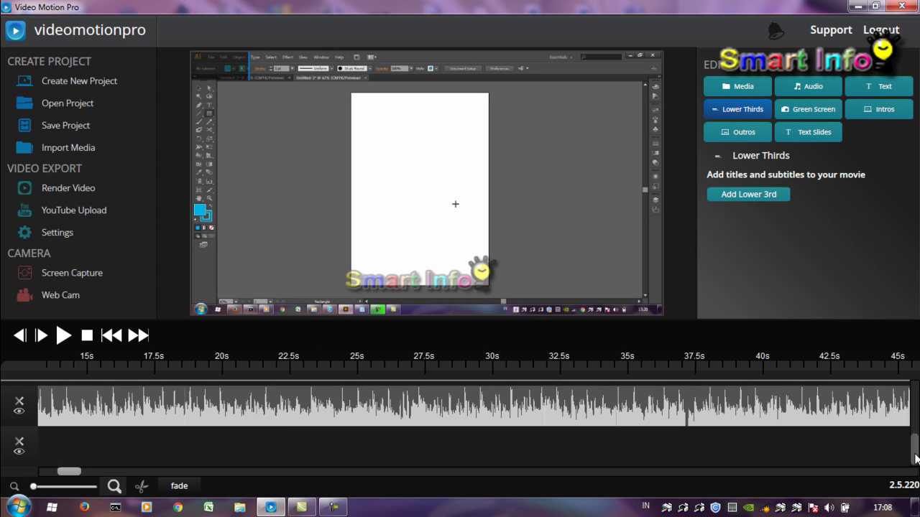
scroll(40, 461, "up", 2)
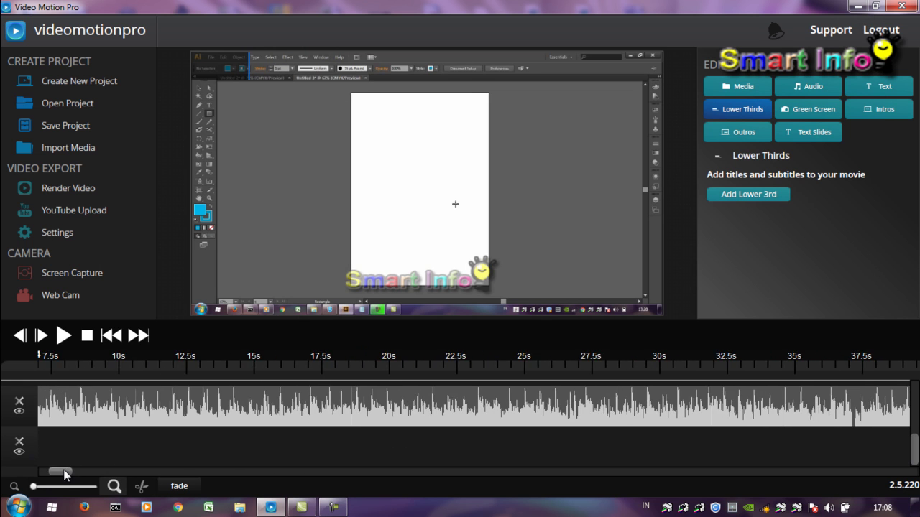
left_click_drag(61, 472, 13, 480)
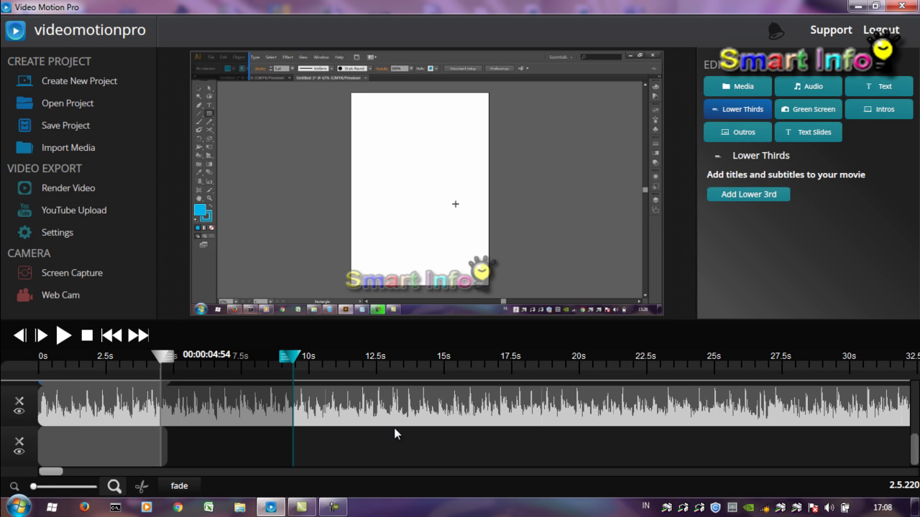
scroll(915, 449, "up", 2)
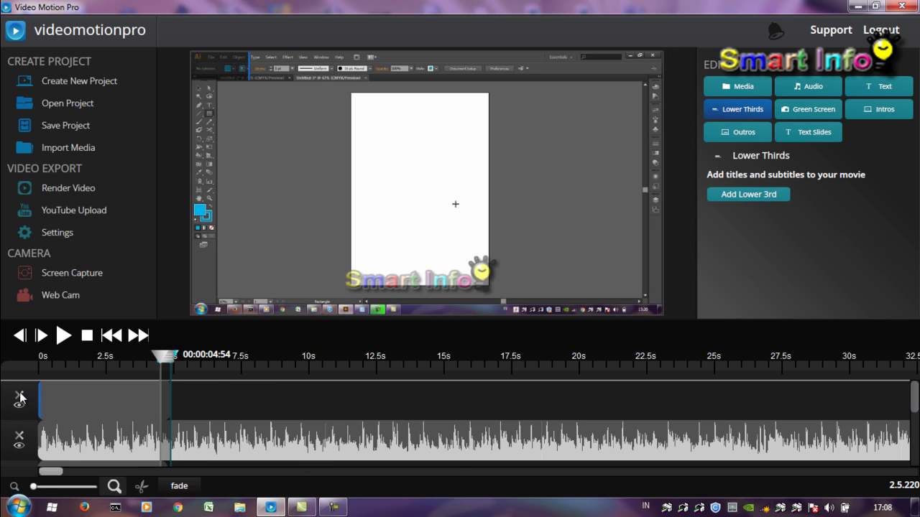
left_click(71, 416)
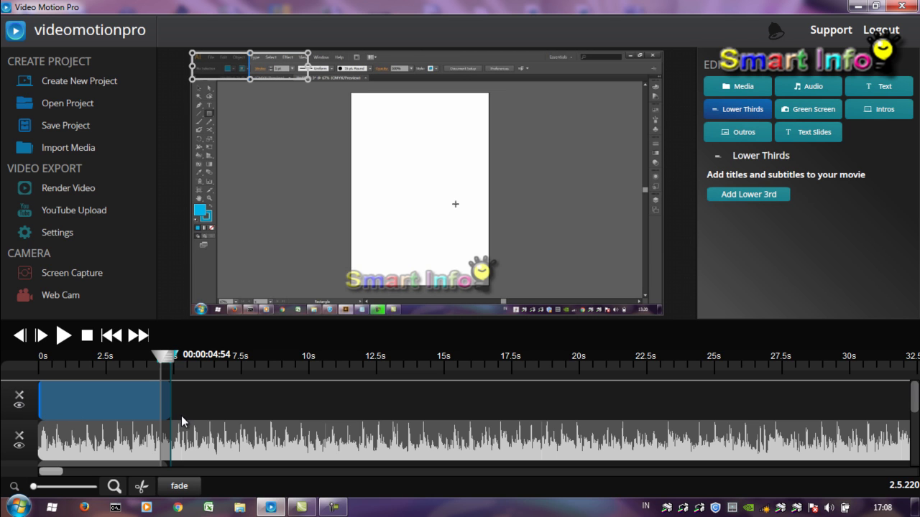
left_click(178, 438)
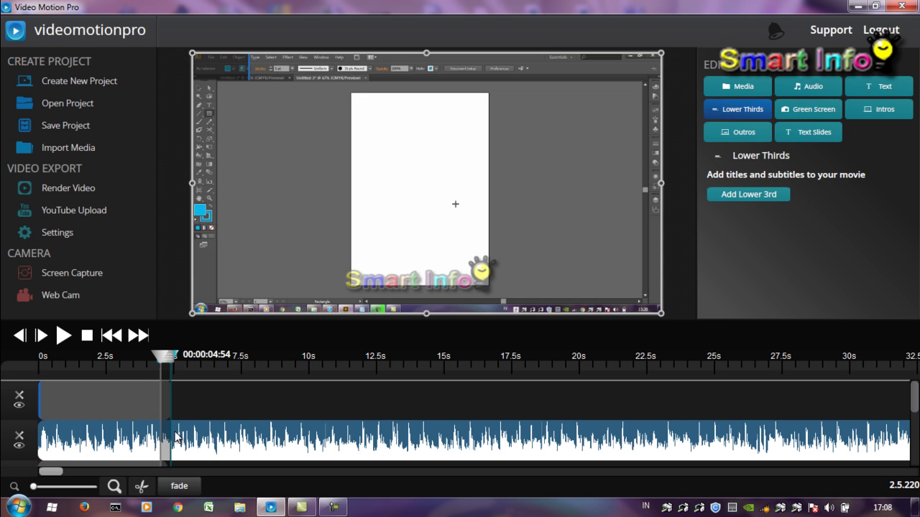
left_click(134, 418)
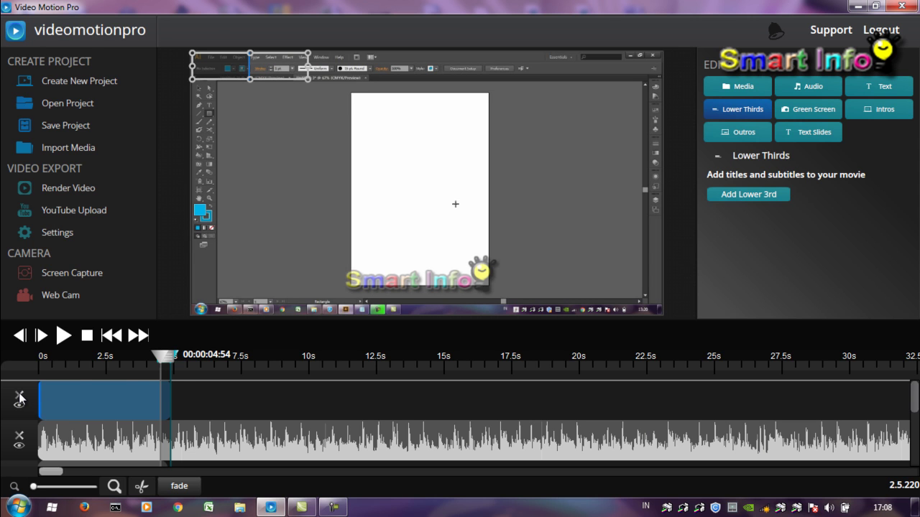
- Return the playhead to the start and delete the track holding the old lower third above the video
left_click_drag(164, 359, 39, 361)
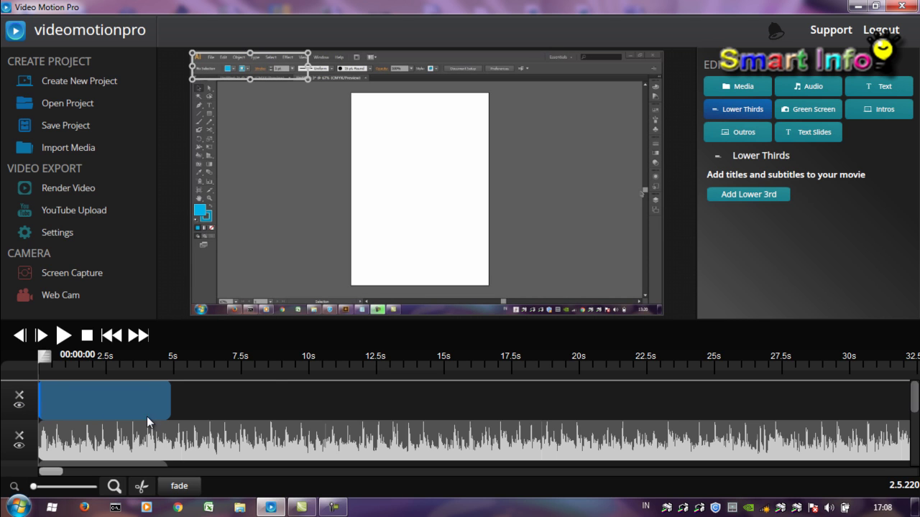
left_click_drag(151, 396, 263, 420)
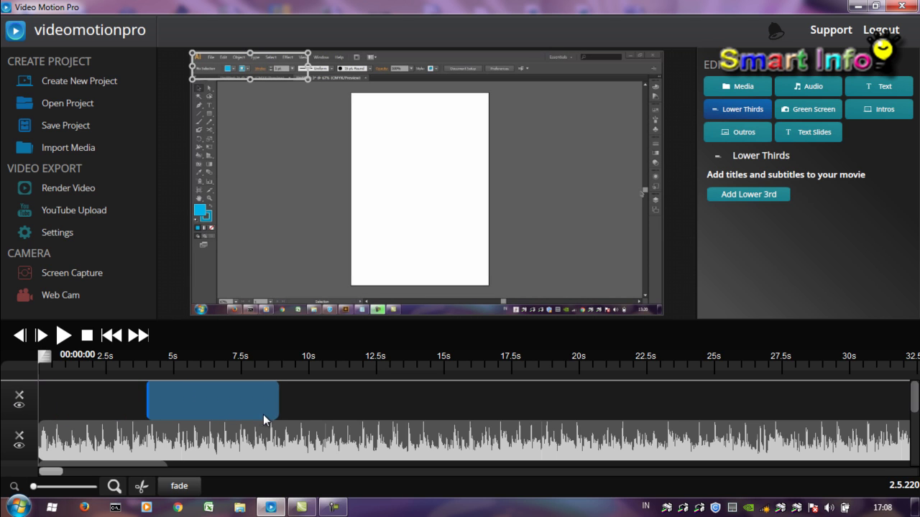
left_click(19, 406)
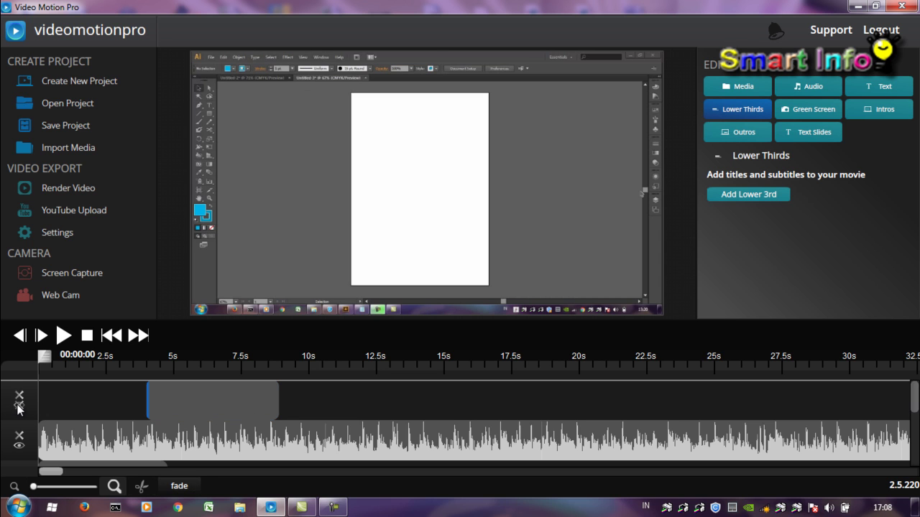
left_click(18, 399)
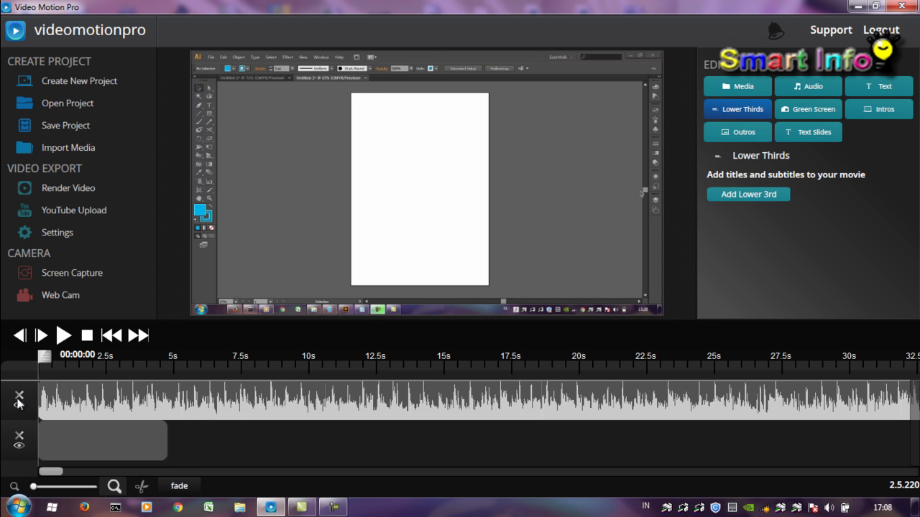
- Move the new lower third clip to the track above the video and place its title in the frame's lower-right corner
left_click(74, 443)
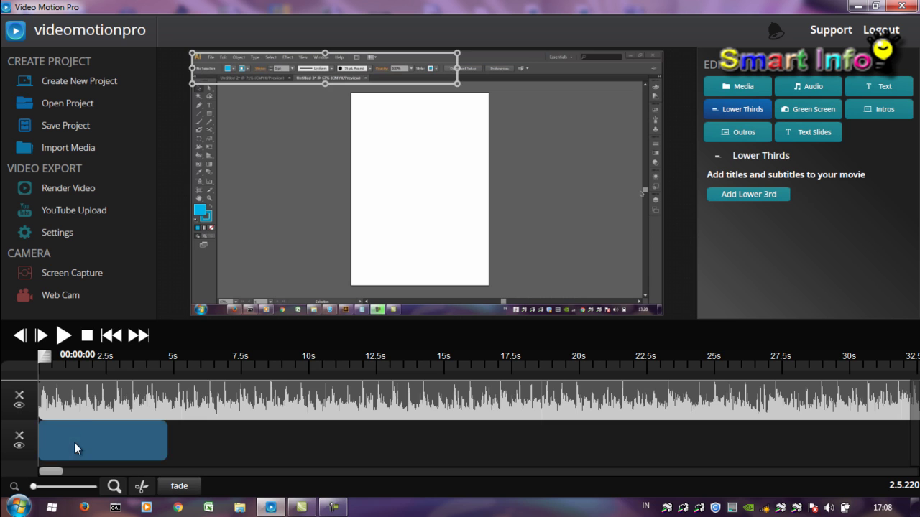
left_click_drag(75, 443, 76, 390)
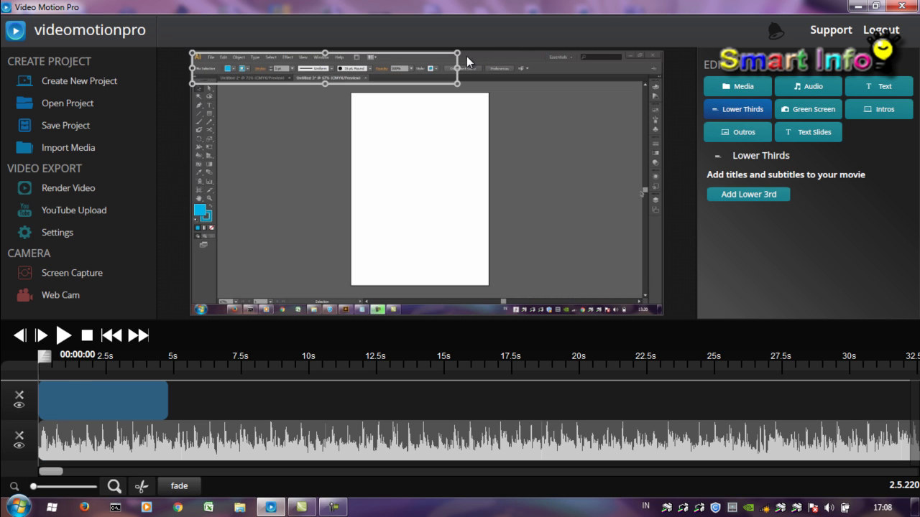
left_click_drag(401, 69, 592, 289)
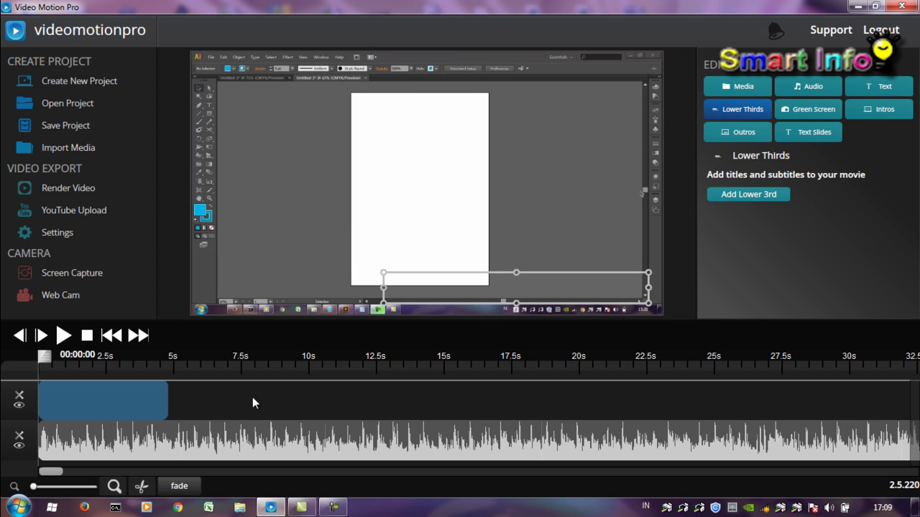
- Play the timeline from the start to check the new lower third over the video
left_click(62, 338)
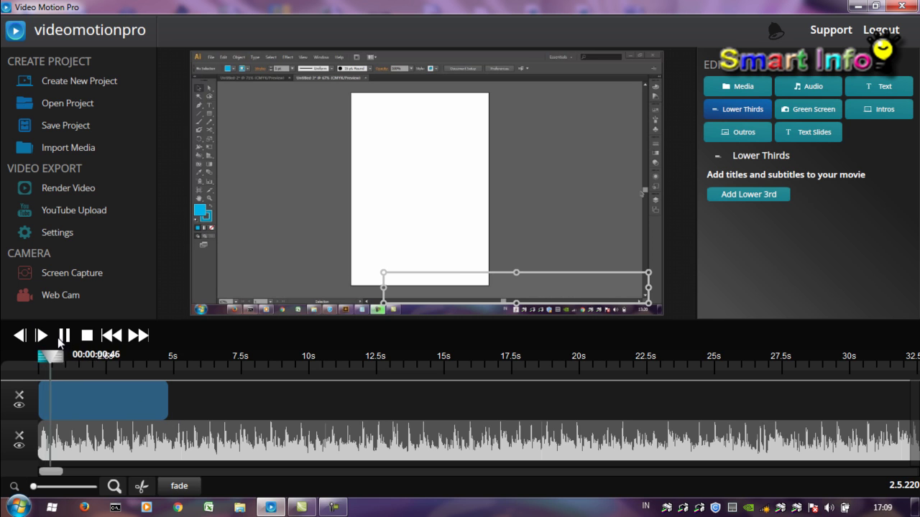